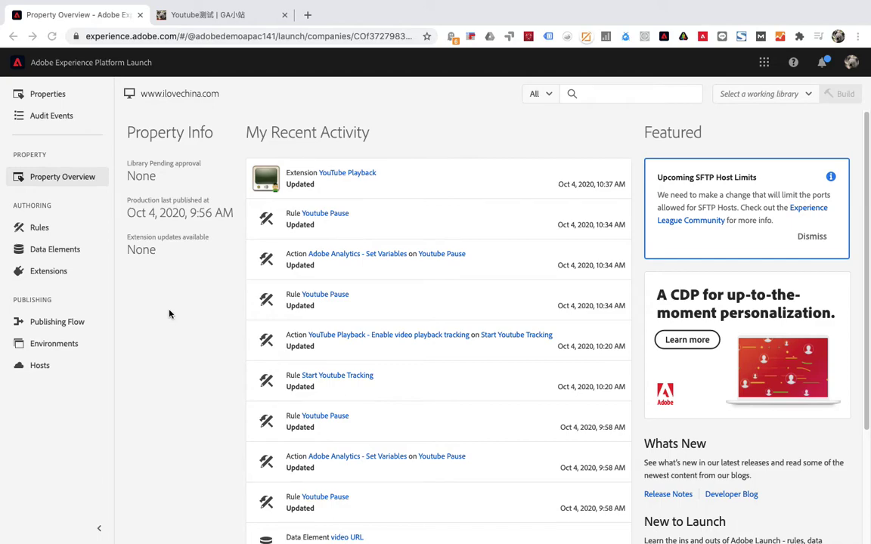
# - Return to the Launch property and search the extension catalog for 'youtube'
pyautogui.click(227, 17)
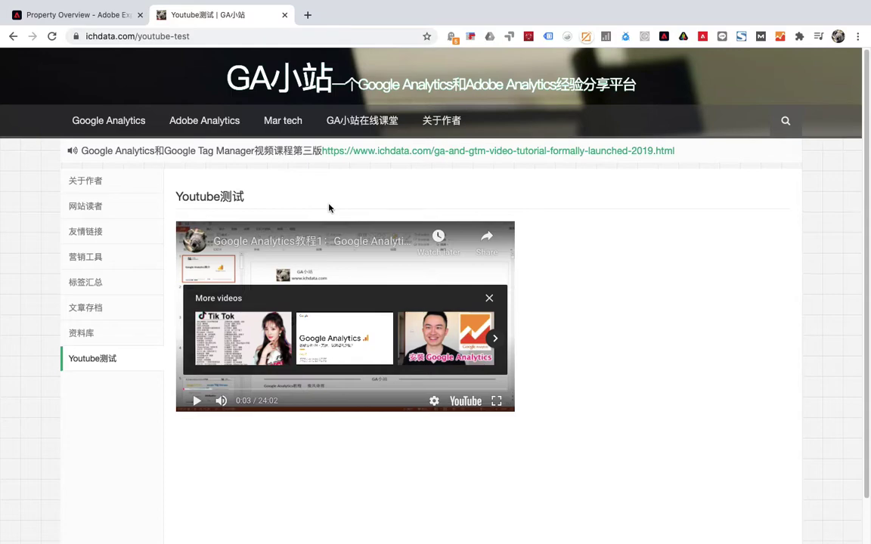
pyautogui.click(64, 15)
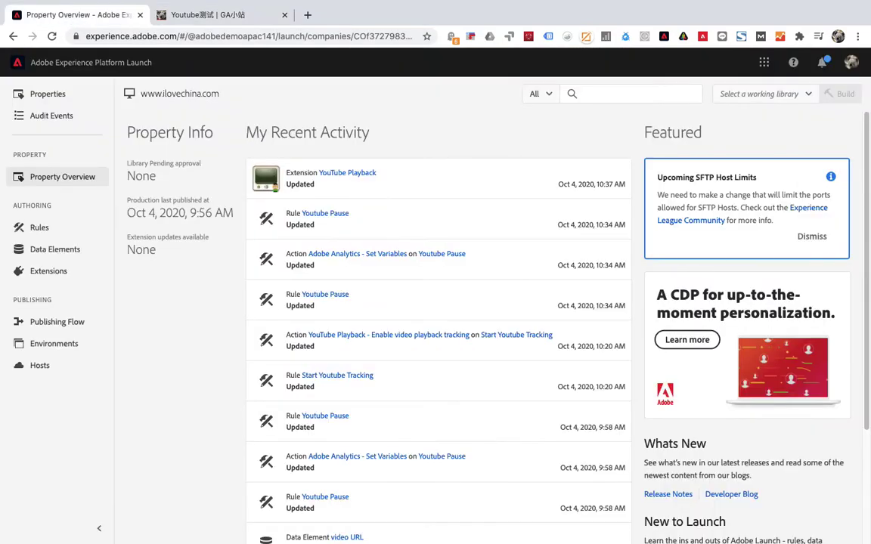
pyautogui.click(84, 266)
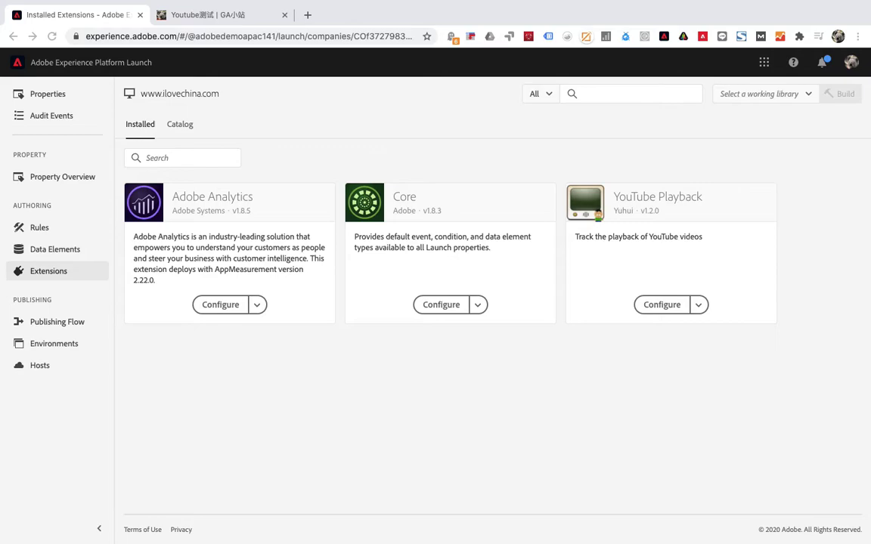
pyautogui.click(185, 127)
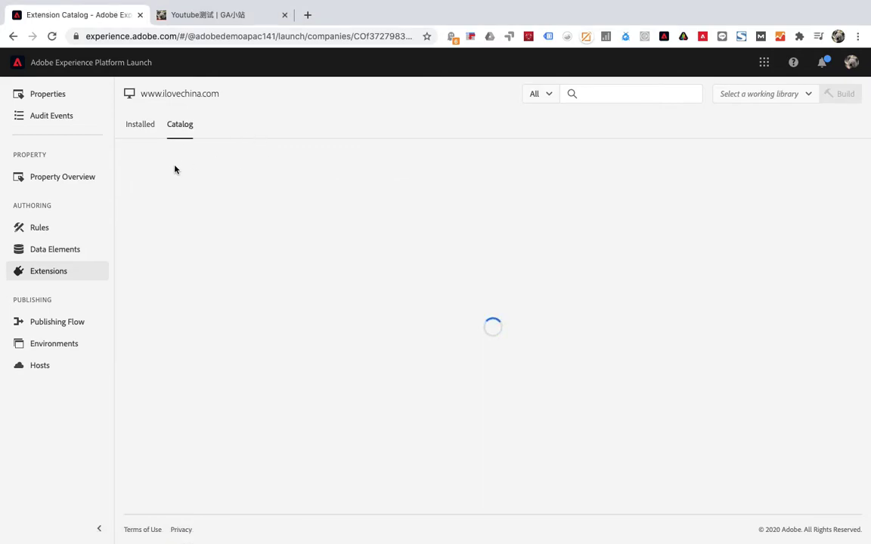
pyautogui.click(181, 159)
pyautogui.write('youtube')
pyautogui.press('Return')
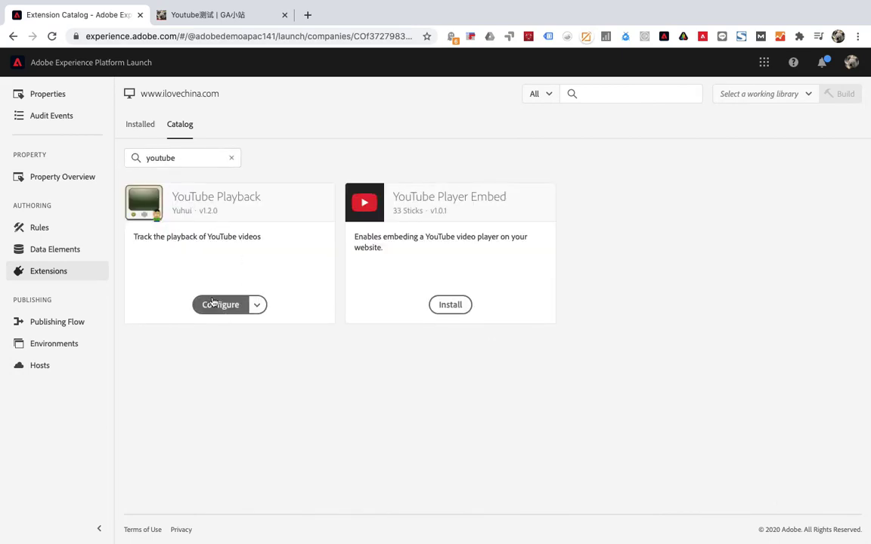
# - Save the YouTube Playback extension with its default settings, load-time tracking off
pyautogui.click(220, 305)
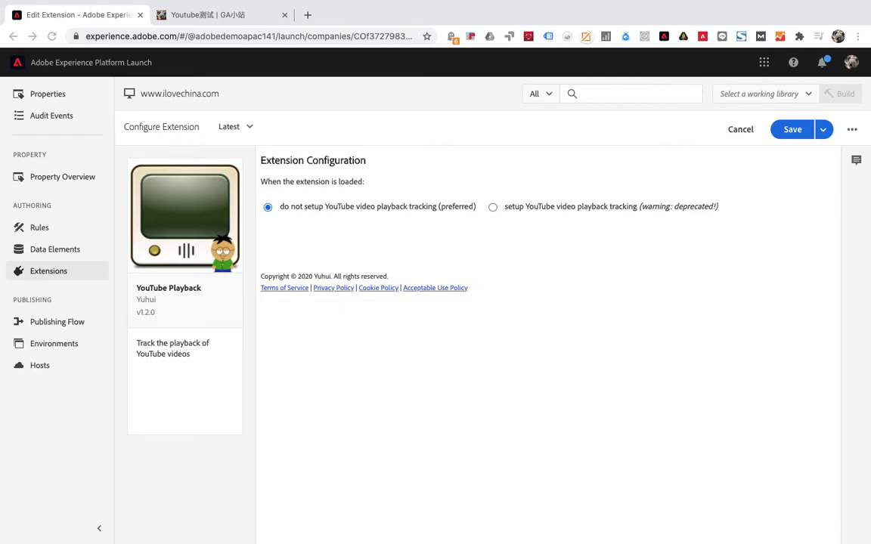
pyautogui.click(793, 131)
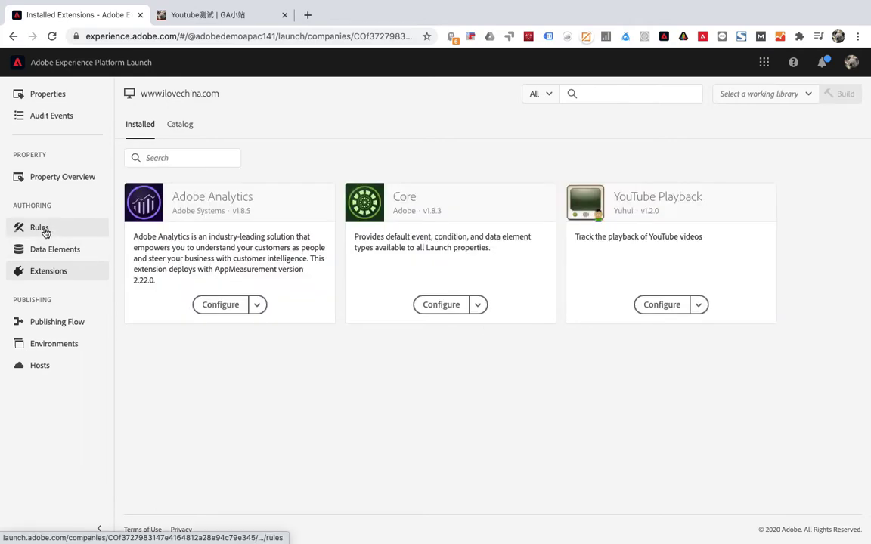
pyautogui.click(44, 231)
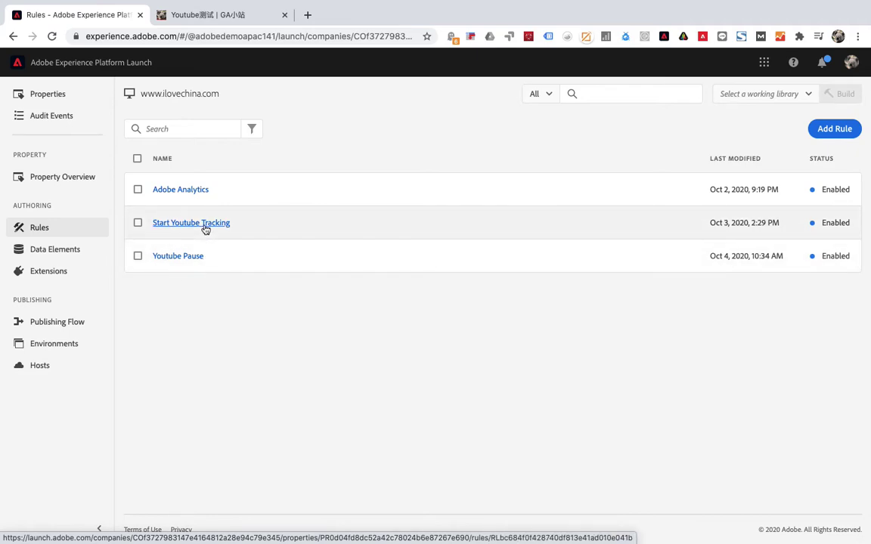
# - Open the Start Youtube Tracking rule and keep its Core - Window Loaded event unchanged
pyautogui.click(213, 225)
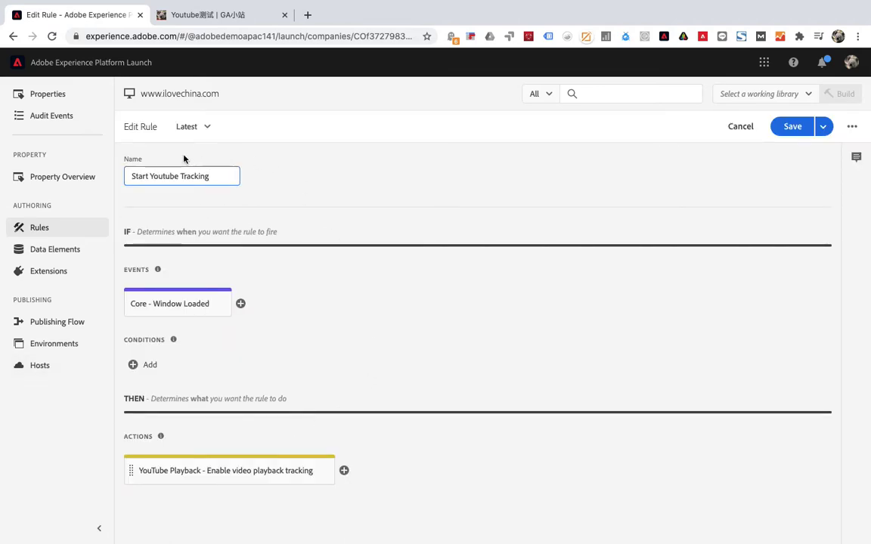
pyautogui.moveTo(218, 176); pyautogui.dragTo(127, 175)
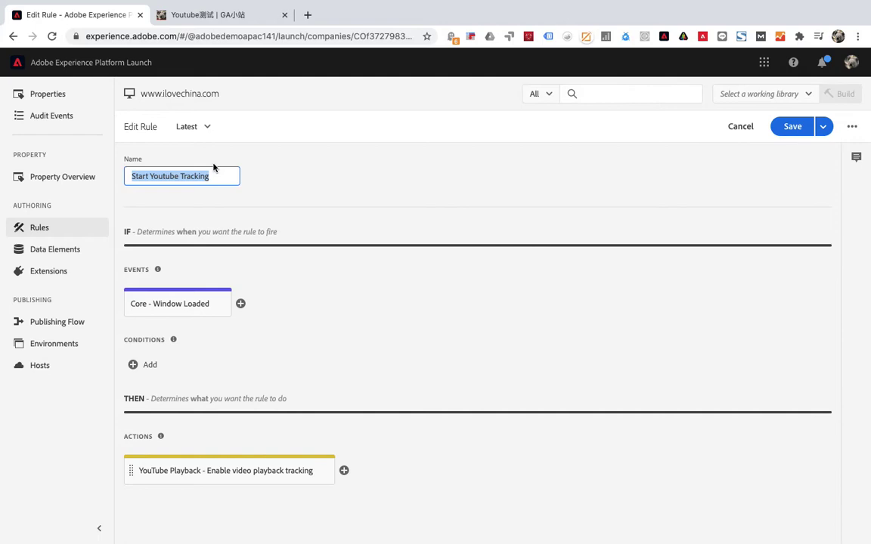
pyautogui.click(160, 304)
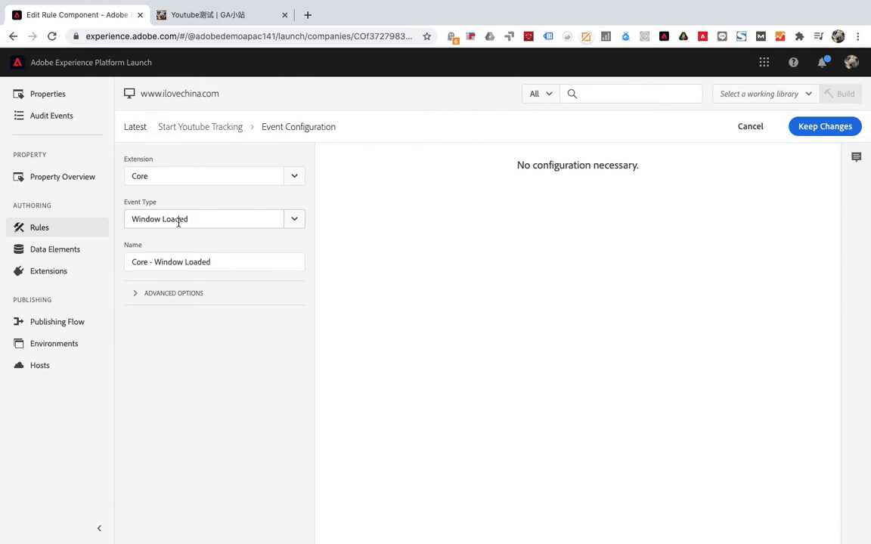
pyautogui.click(828, 127)
# - Set the rule's action to YouTube Playback's Enable video playback tracking and keep the changes
pyautogui.click(196, 469)
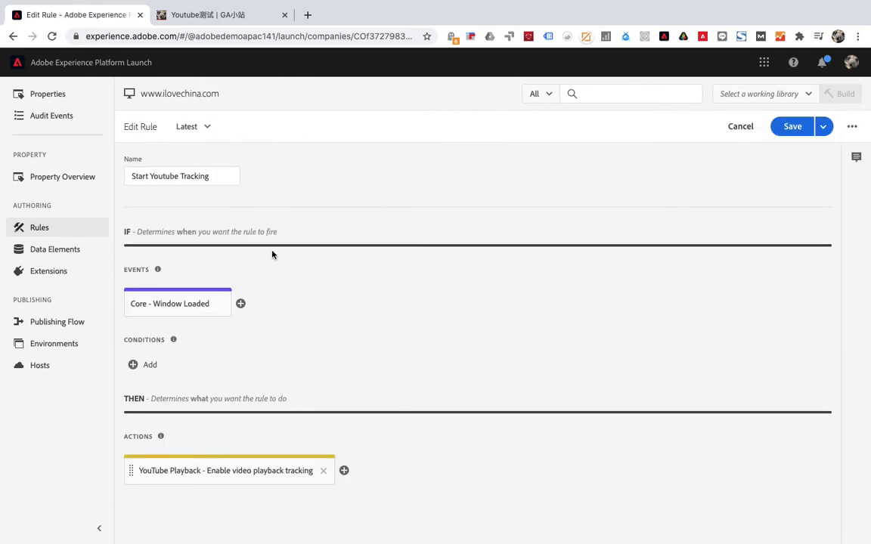
pyautogui.click(213, 177)
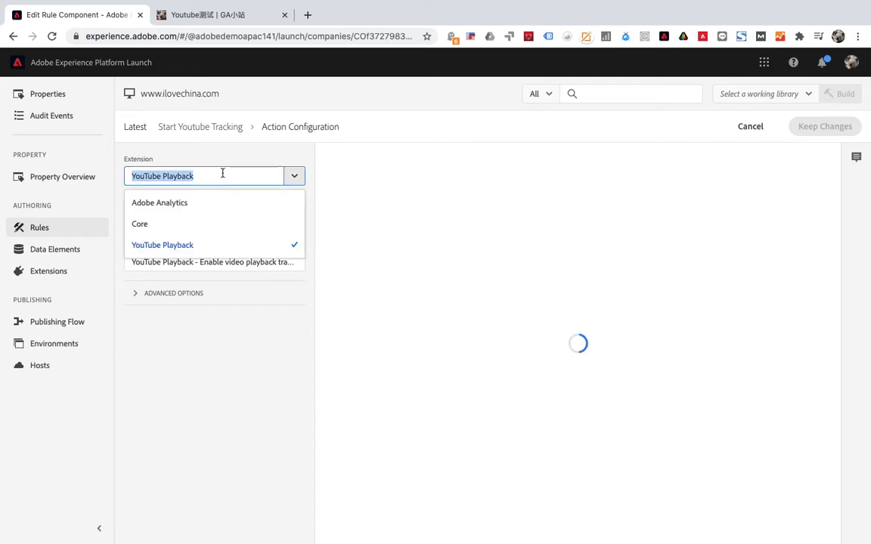
pyautogui.click(225, 246)
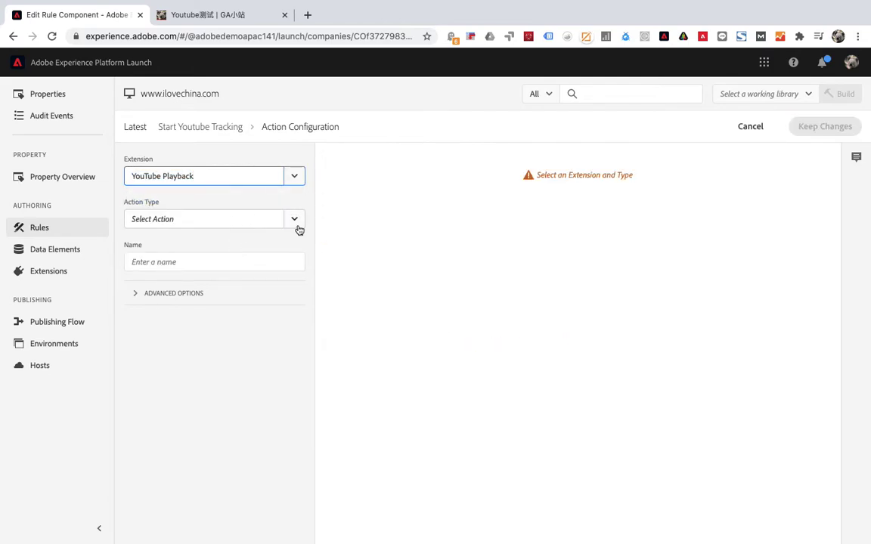
pyautogui.click(294, 219)
pyautogui.click(241, 254)
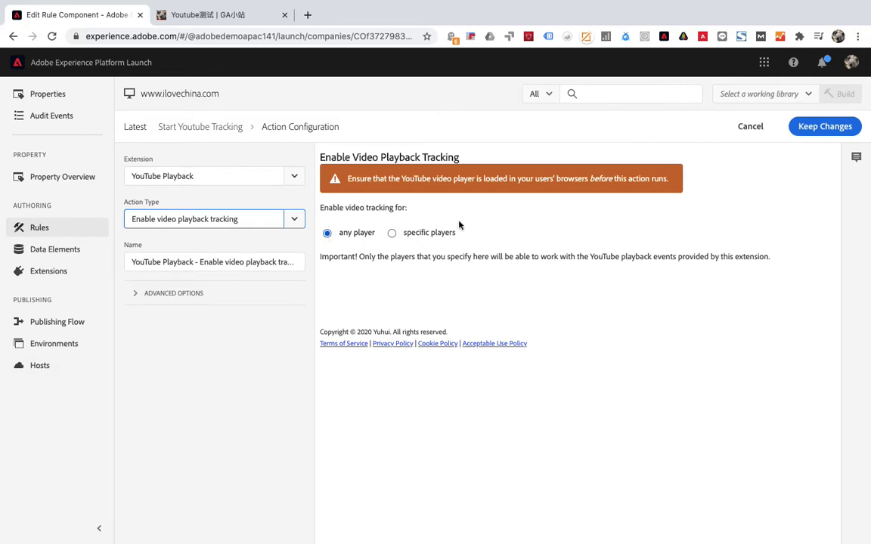
pyautogui.click(814, 127)
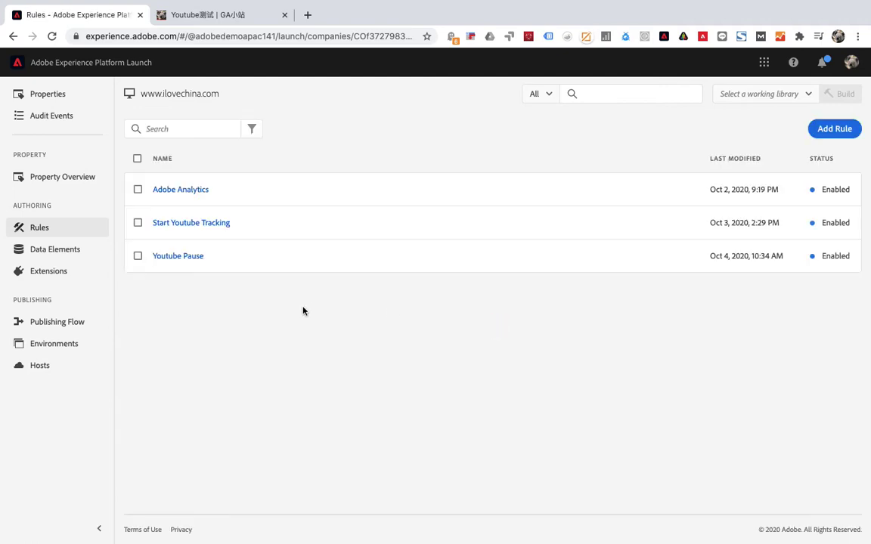
# - Open the Youtube Pause rule's YouTube Playback event settings
pyautogui.click(186, 261)
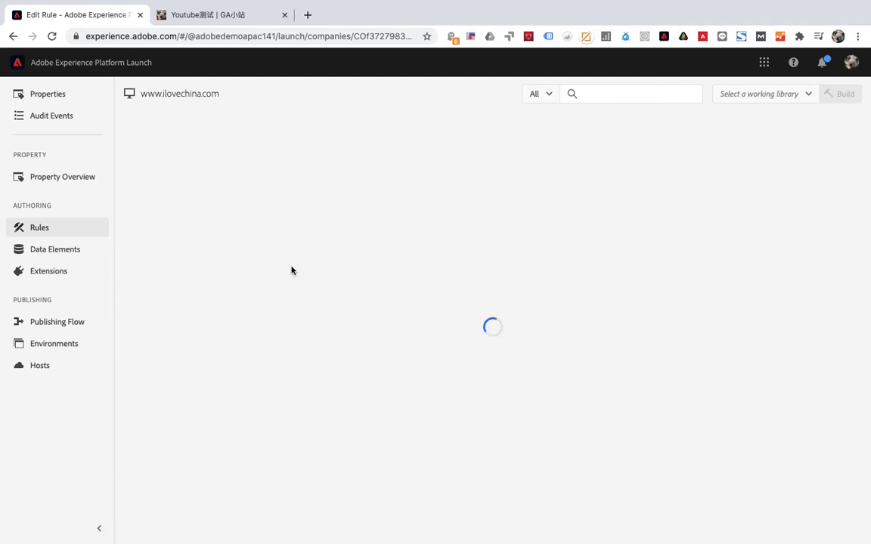
pyautogui.moveTo(202, 175); pyautogui.dragTo(125, 175)
pyautogui.click(182, 305)
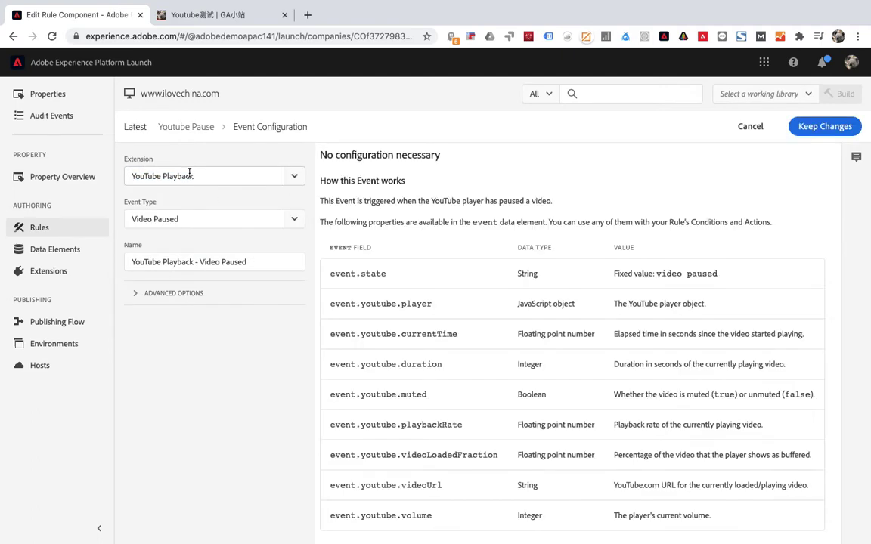
# - Keep Video Paused as the event type and select the event.youtube.videoUrl field name for copying
pyautogui.click(201, 220)
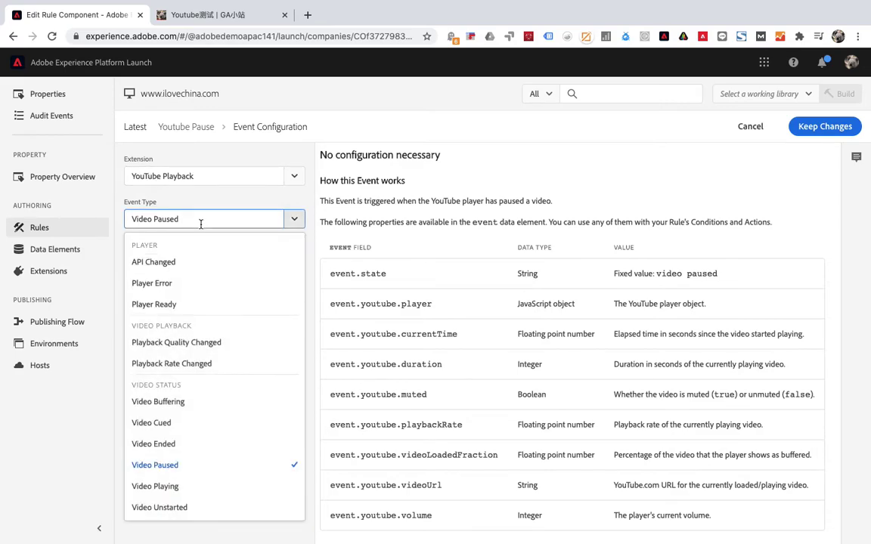
pyautogui.click(182, 467)
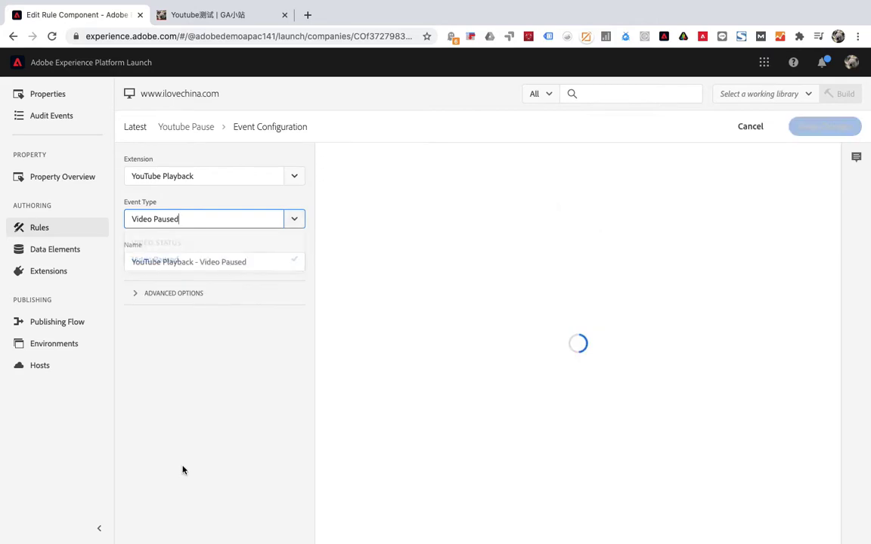
pyautogui.click(294, 220)
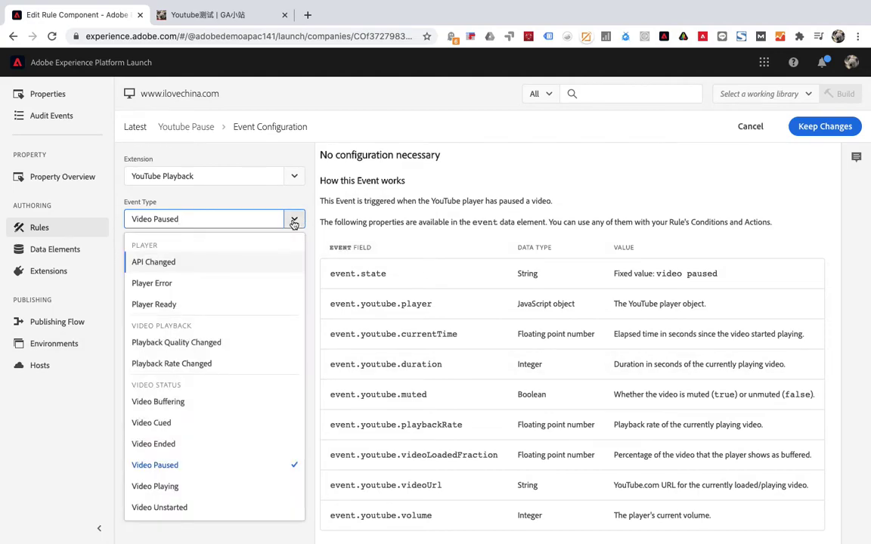
pyautogui.click(294, 221)
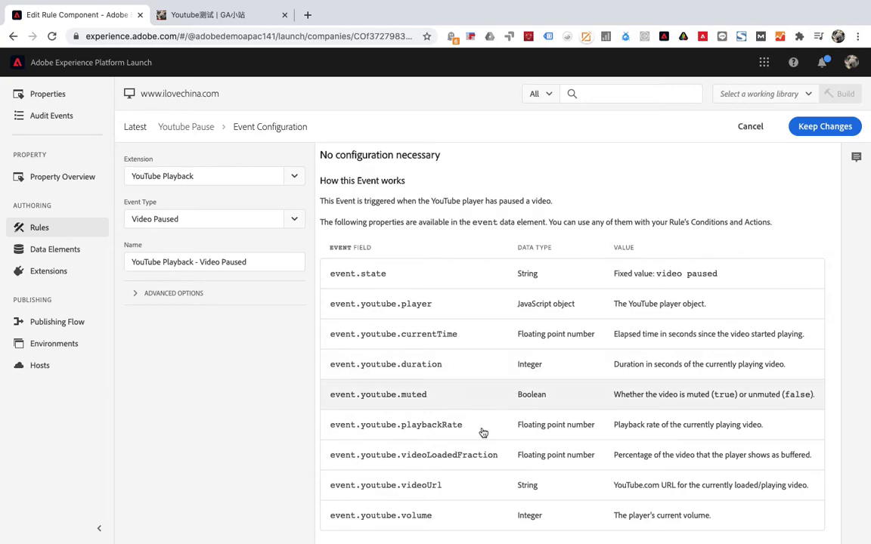
pyautogui.moveTo(456, 491); pyautogui.dragTo(332, 484)
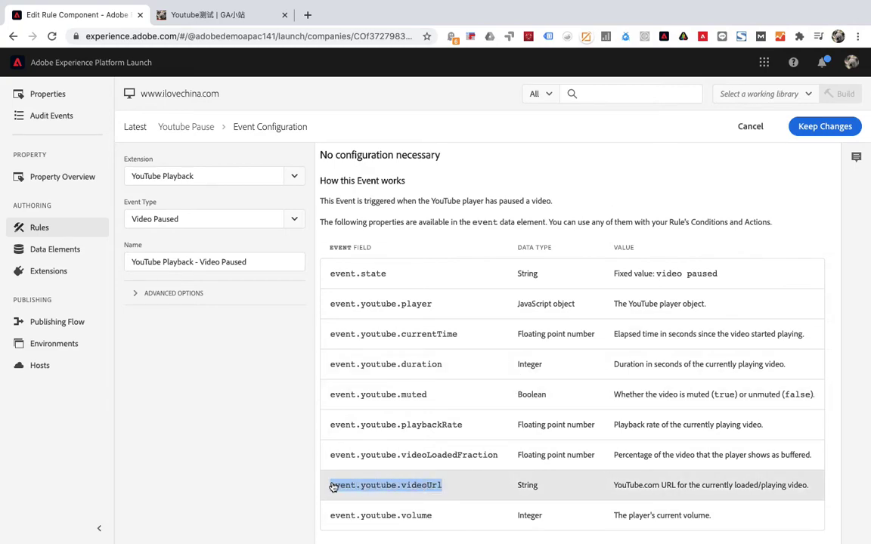
pyautogui.rightClick(333, 485)
# - Copy event.youtube.videoUrl and keep the Video Paused event settings
pyautogui.click(356, 440)
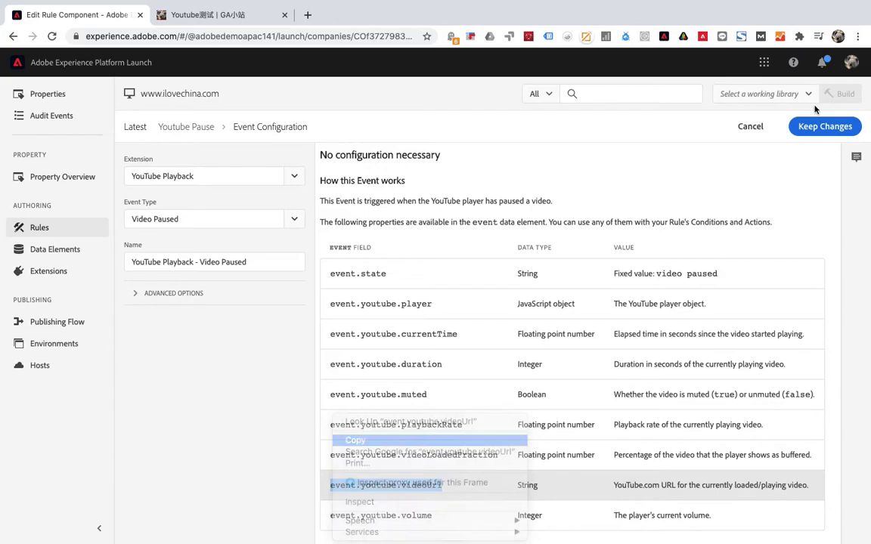
pyautogui.click(809, 127)
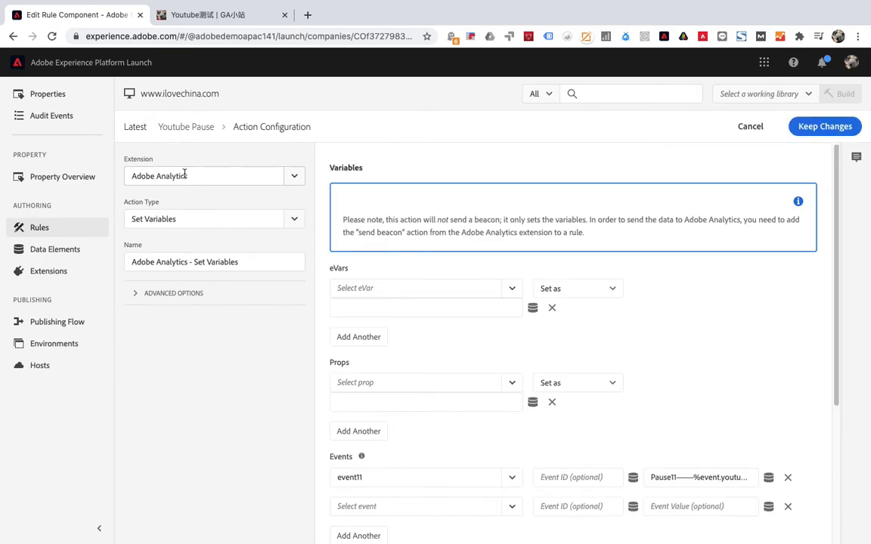
pyautogui.click(99, 525)
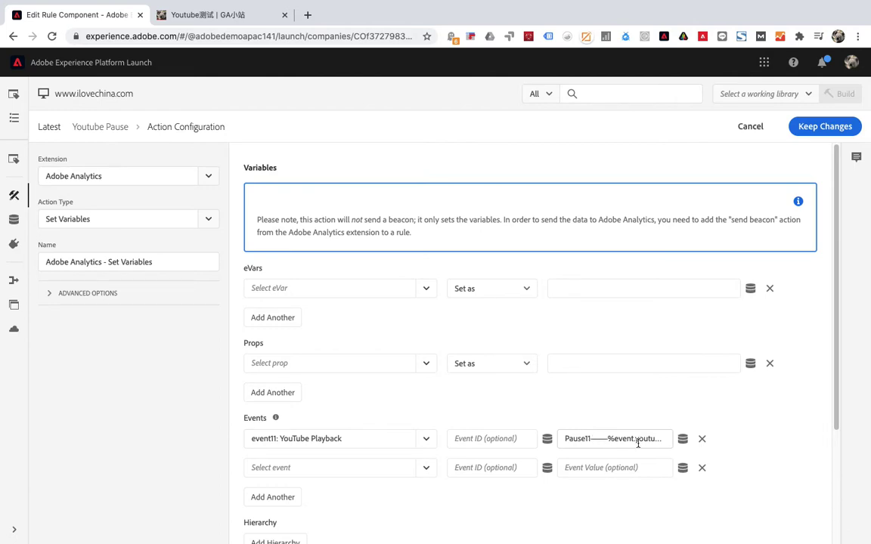
# - Set event11's value to Pause11 with %event.youtube.videoUrl% and %event.youtube.currentTime%, keeping changes
pyautogui.click(624, 438)
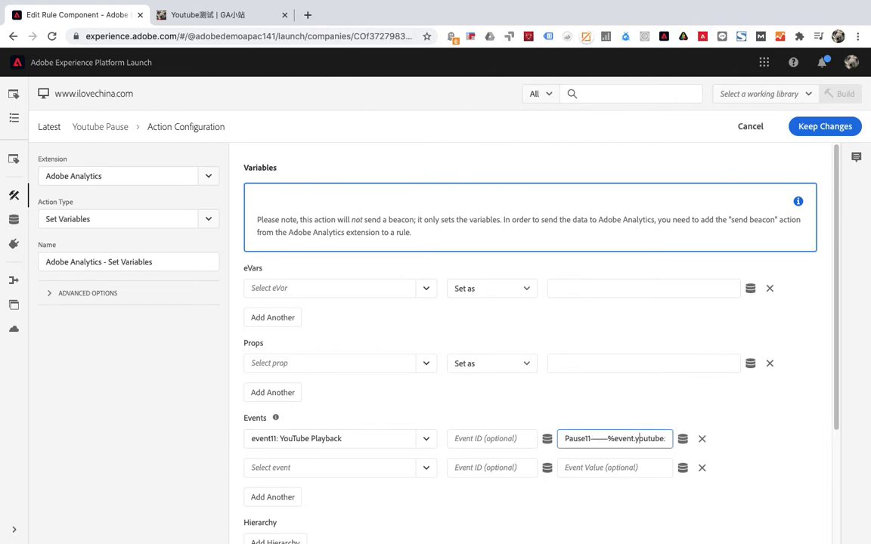
pyautogui.press('Right')
pyautogui.press('Right')
pyautogui.press('Right')
pyautogui.press('Right')
pyautogui.press('Right')
pyautogui.press('Right')
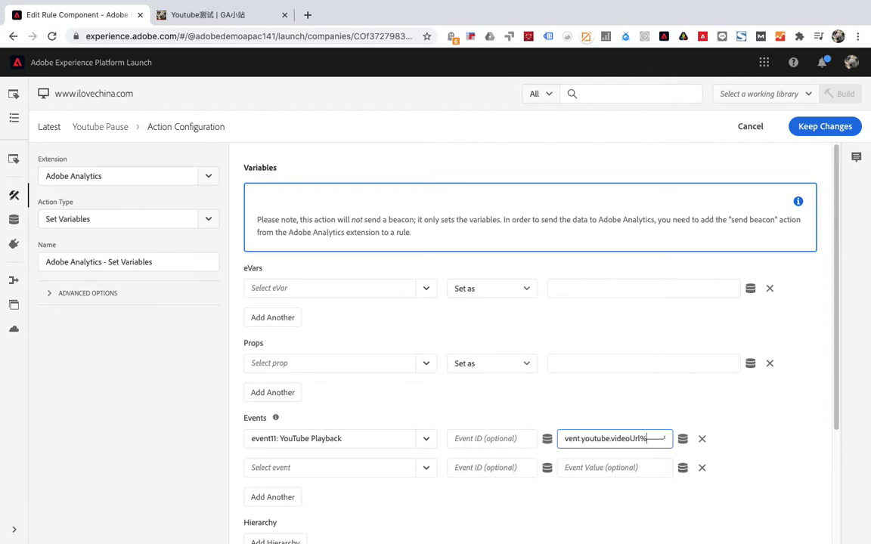
pyautogui.press('Right')
pyautogui.press('Right')
pyautogui.press('Right')
pyautogui.press('Right')
pyautogui.press('Right')
pyautogui.press('Right')
pyautogui.press('Right')
pyautogui.press('Right')
pyautogui.press('Right')
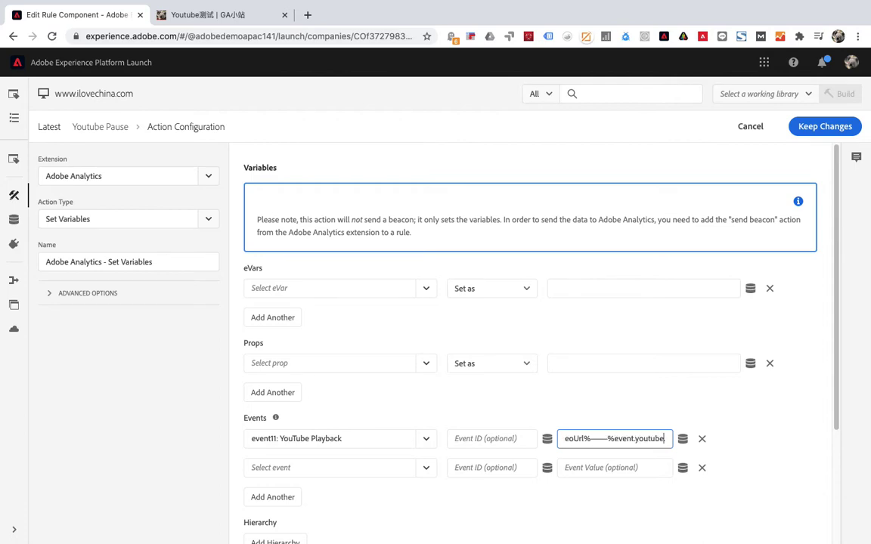
pyautogui.press('Right')
pyautogui.press('Right')
pyautogui.press('Right')
pyautogui.press('Right')
pyautogui.press('Right')
pyautogui.press('Right')
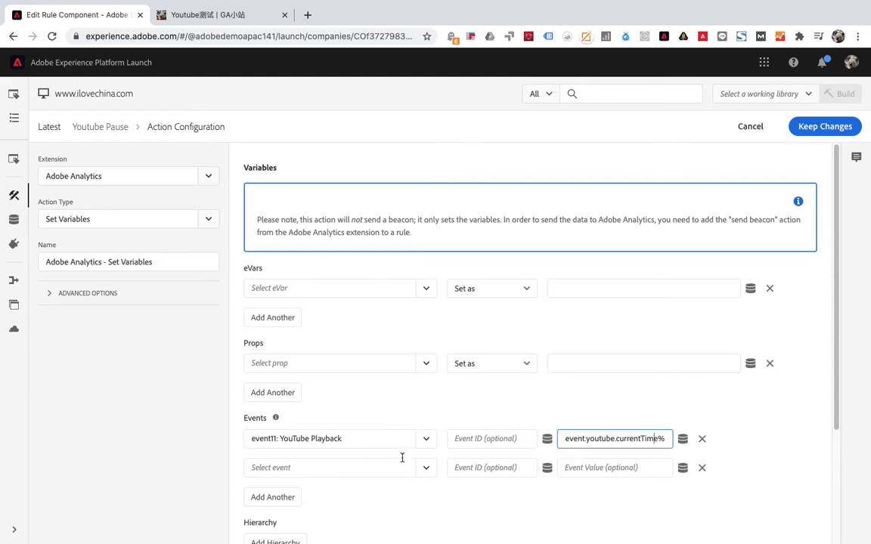
pyautogui.press('super+Tab')
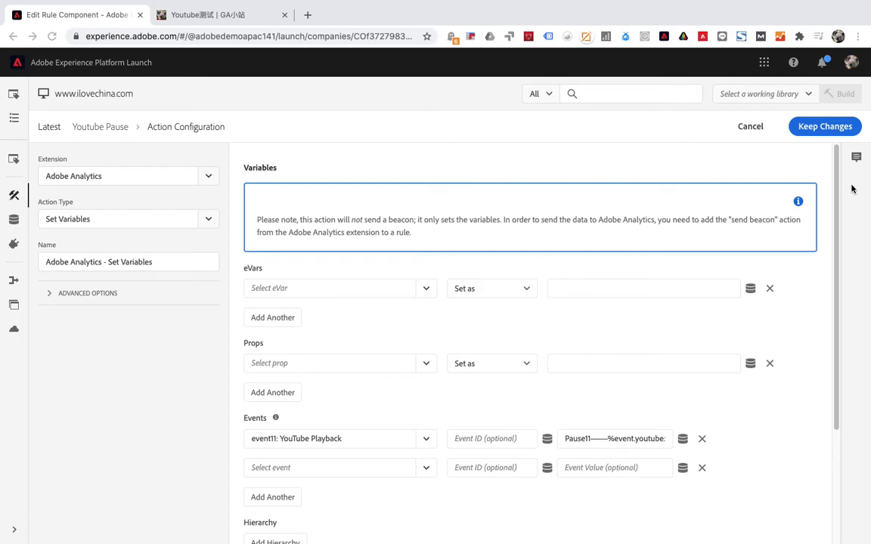
pyautogui.click(824, 127)
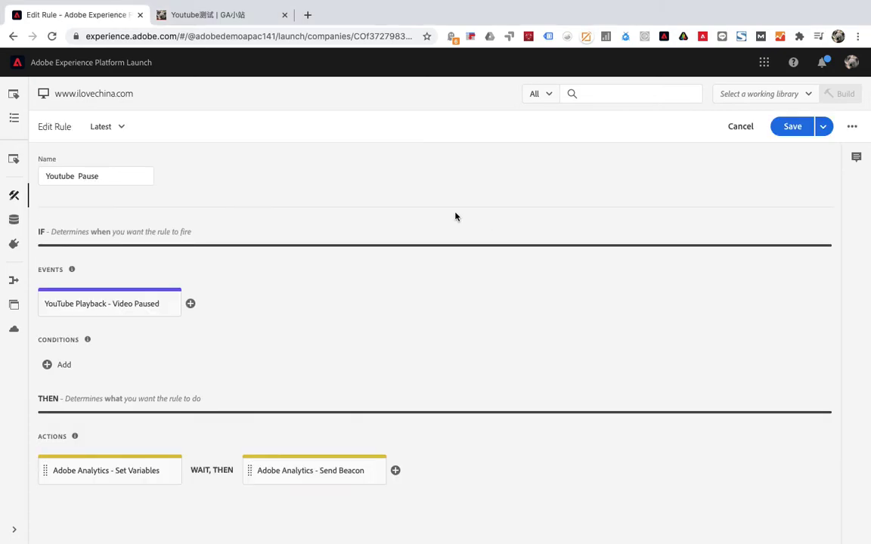
# - Confirm the Send Beacon action uses s.tl() Custom Link, then return to the Youtube测试 page
pyautogui.click(295, 471)
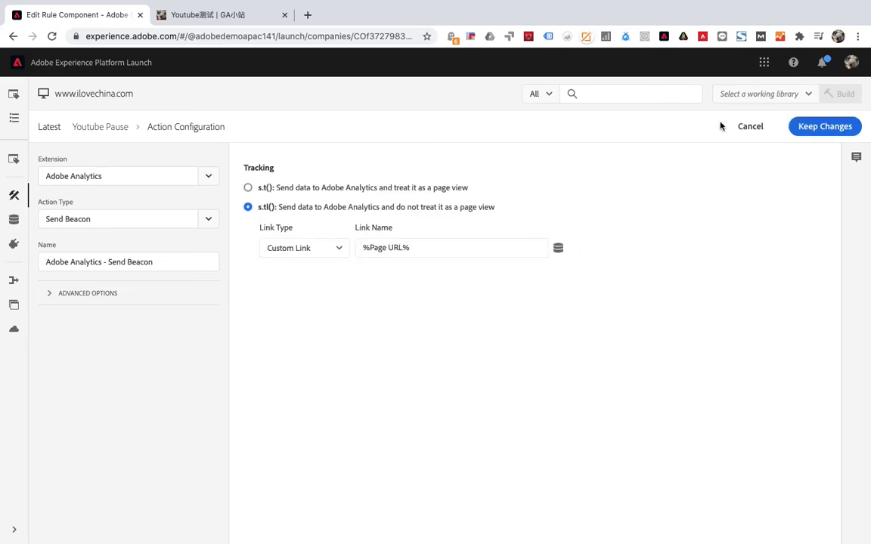
pyautogui.click(815, 125)
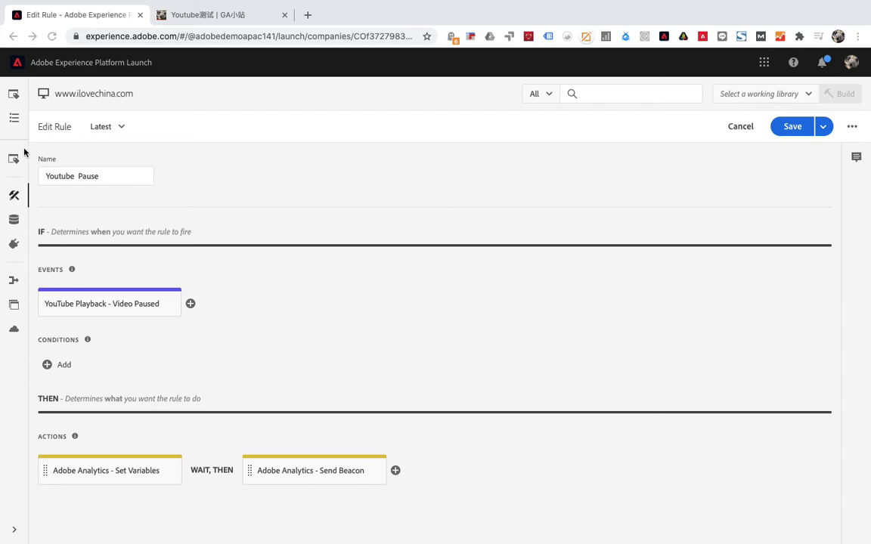
pyautogui.click(194, 14)
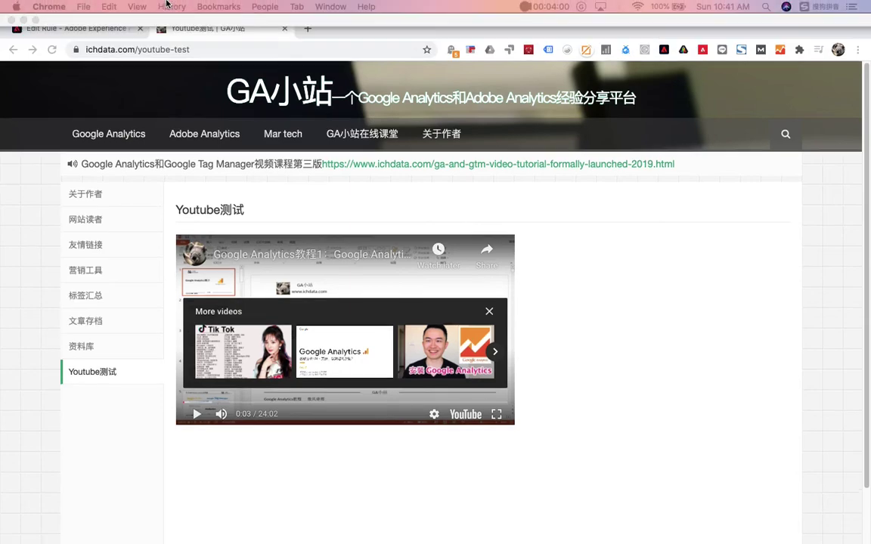
# - Open Chrome's developer console, clear its old log, and reload the Youtube测试 page
pyautogui.click(137, 6)
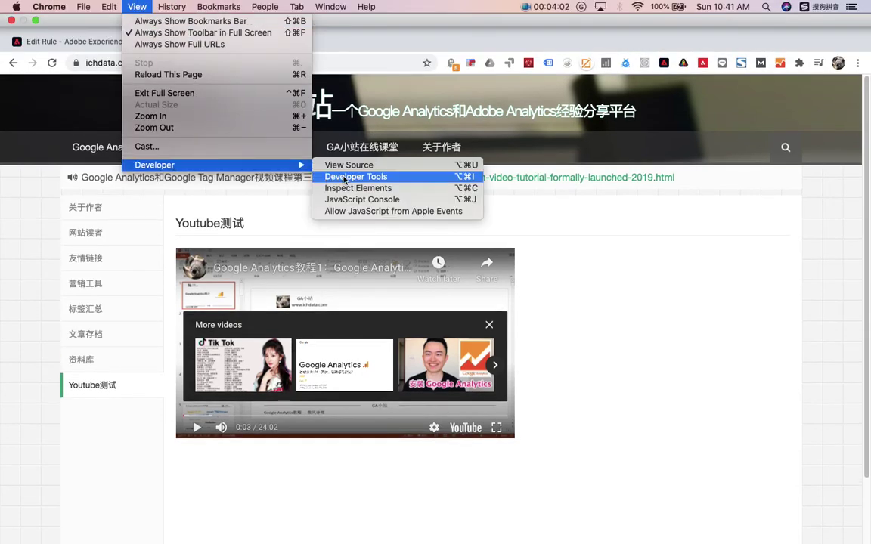
pyautogui.click(310, 171)
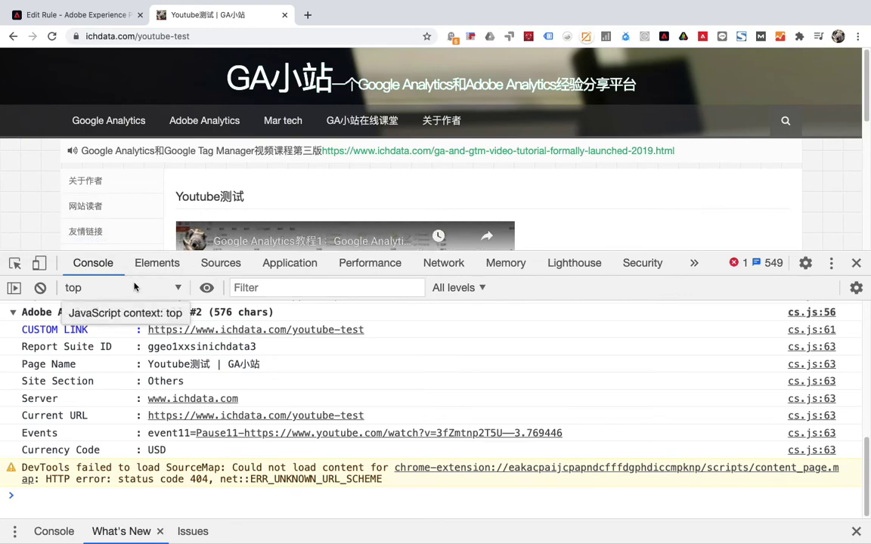
pyautogui.click(40, 287)
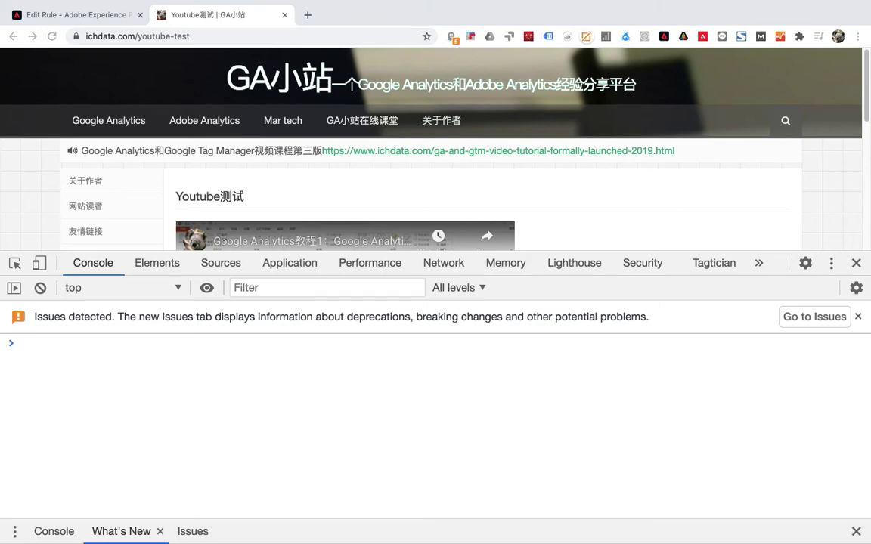
pyautogui.click(52, 37)
# - Play then pause the embedded video, logging event11=Pause11 with the video URL and 2.228121
pyautogui.moveTo(113, 123)
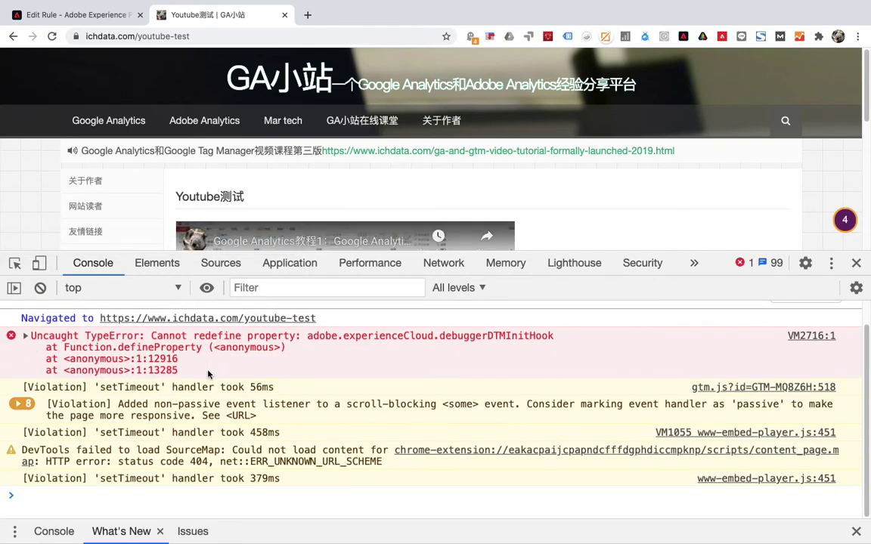
pyautogui.scroll(-3, 317, 195)
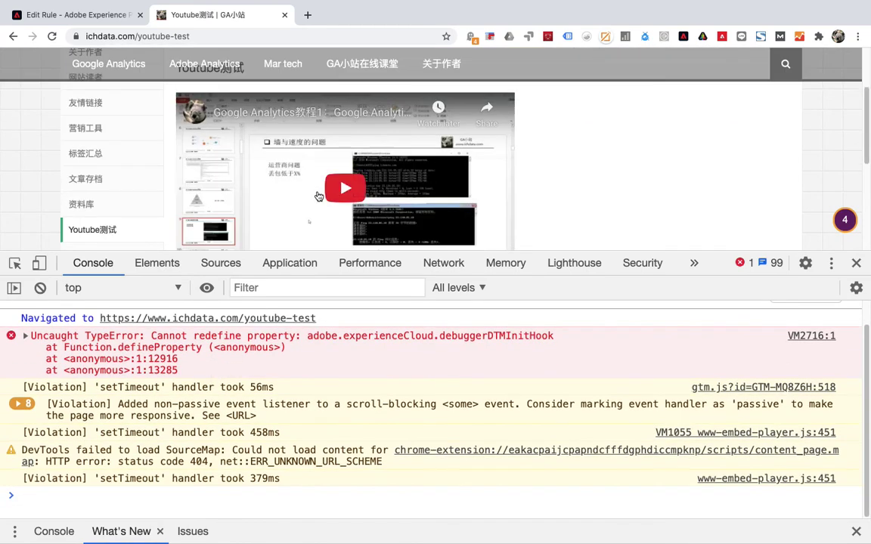
pyautogui.scroll(-1, 318, 201)
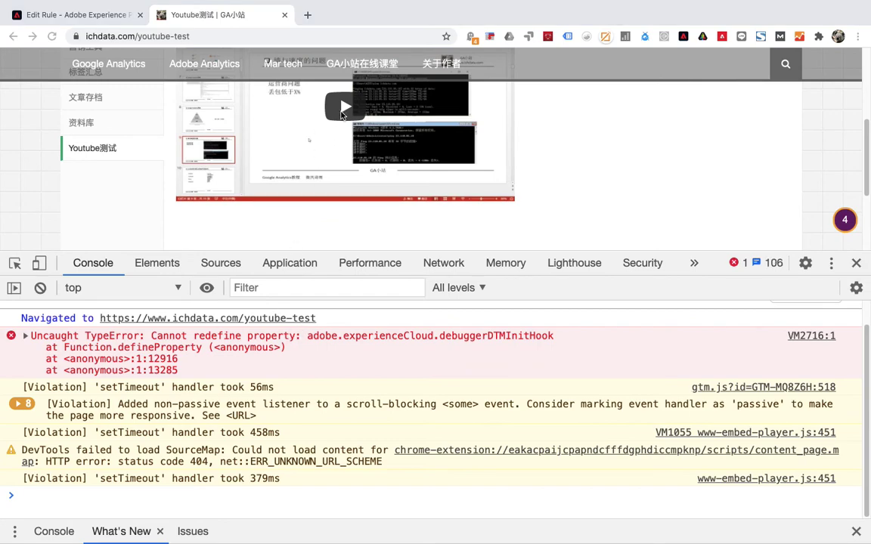
pyautogui.click(341, 110)
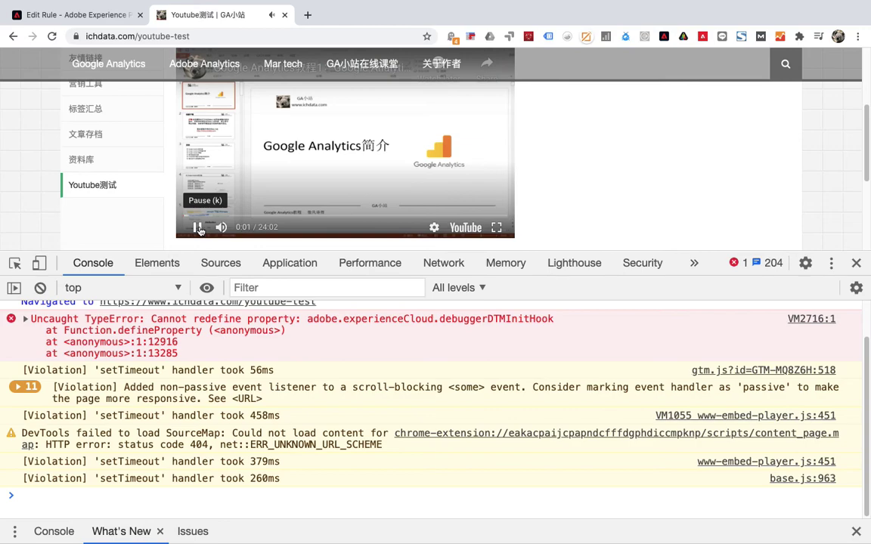
pyautogui.click(198, 228)
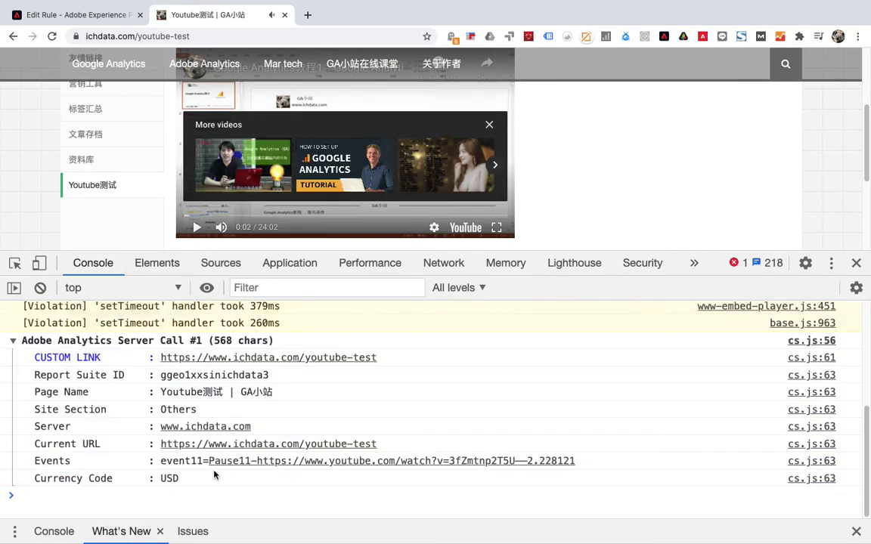